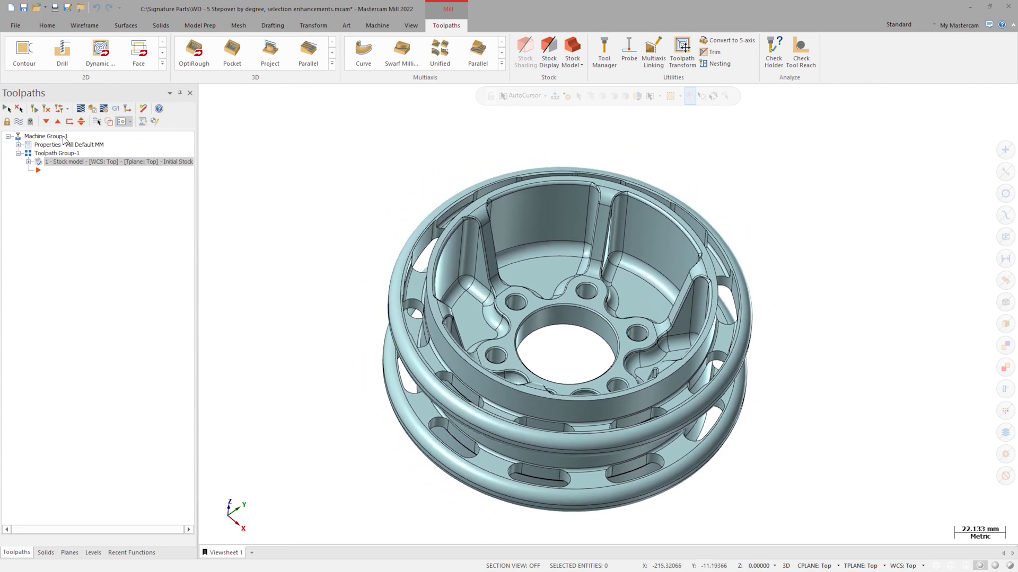
# Display the initial stock model around the wheel, and hide it again.
pyautogui.click(18, 123)
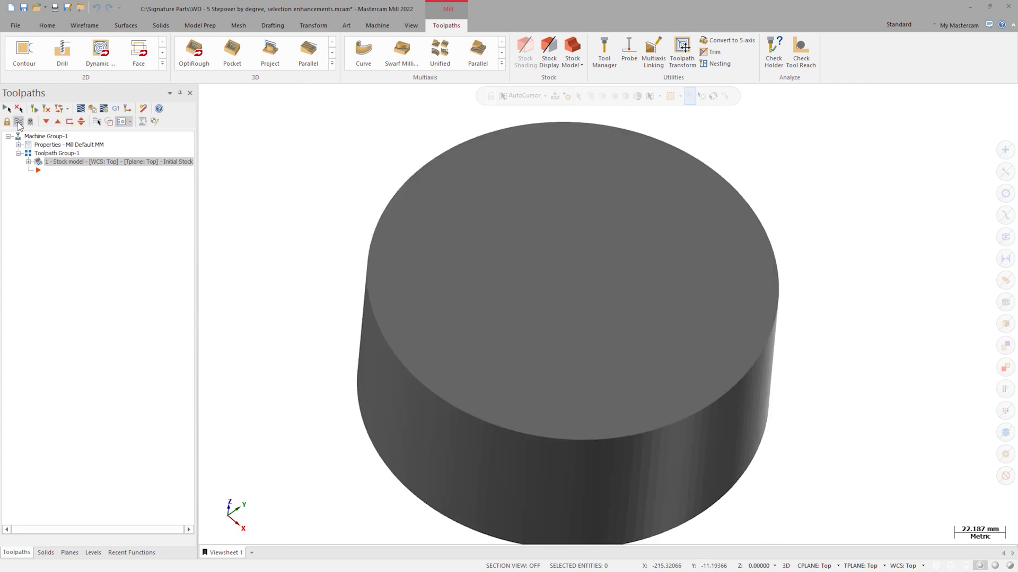
pyautogui.click(18, 122)
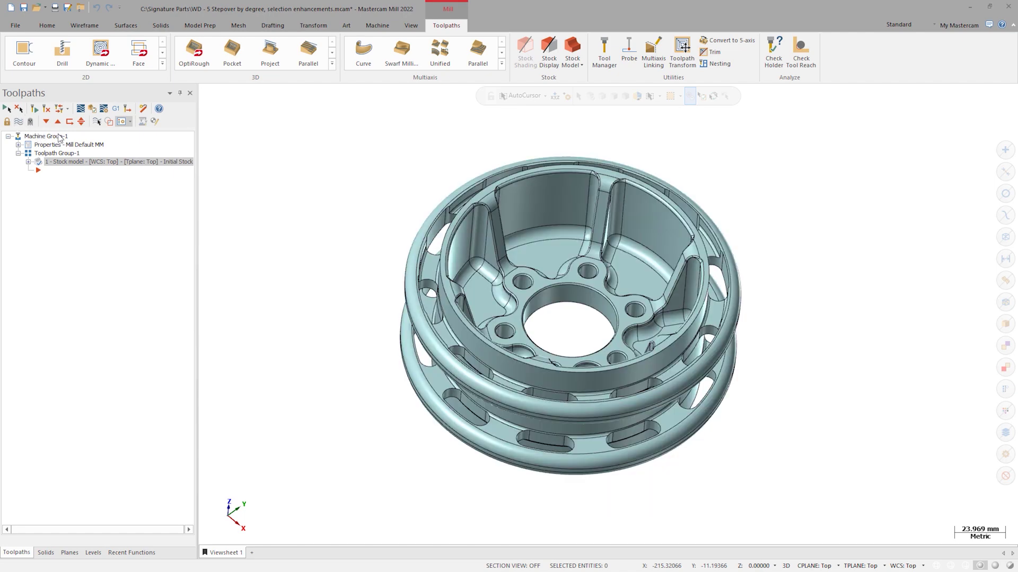
# Start a Dynamic OptiRough toolpath and add a second machining geometry group named machining 2, coloured yellow.
pyautogui.click(194, 55)
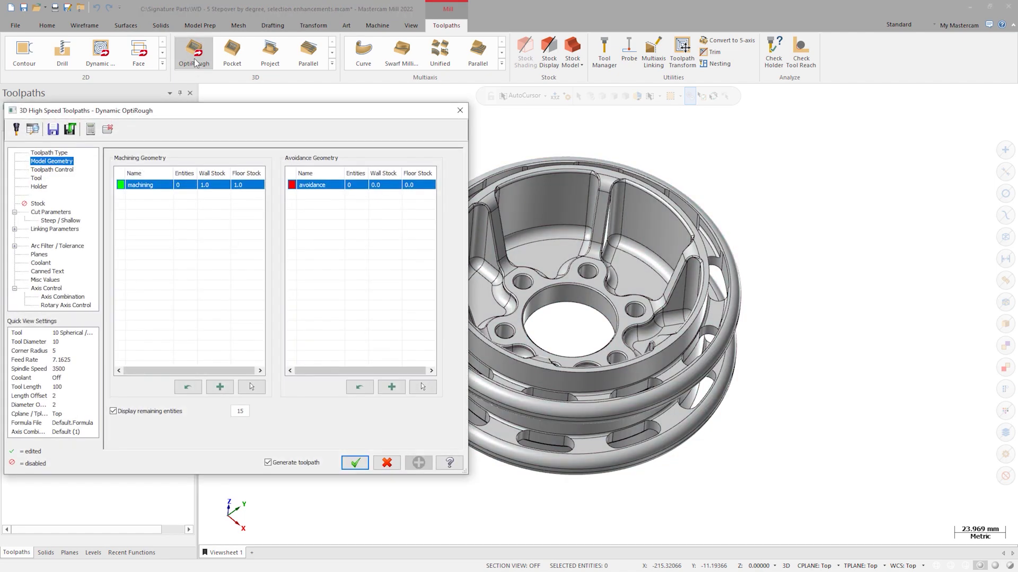
pyautogui.moveTo(215, 116); pyautogui.dragTo(424, 116)
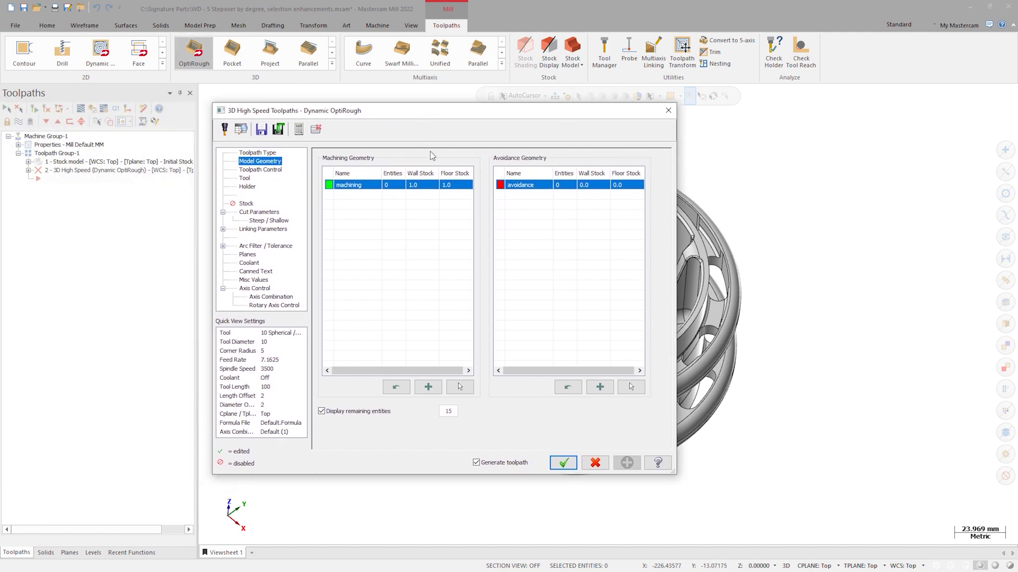
pyautogui.click(430, 386)
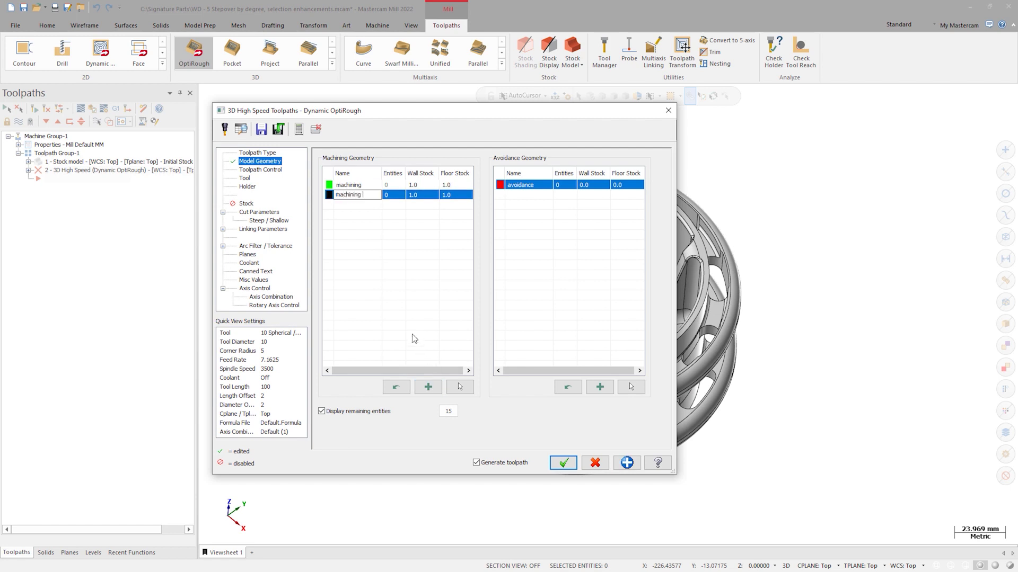
pyautogui.press('Return')
pyautogui.click(329, 195)
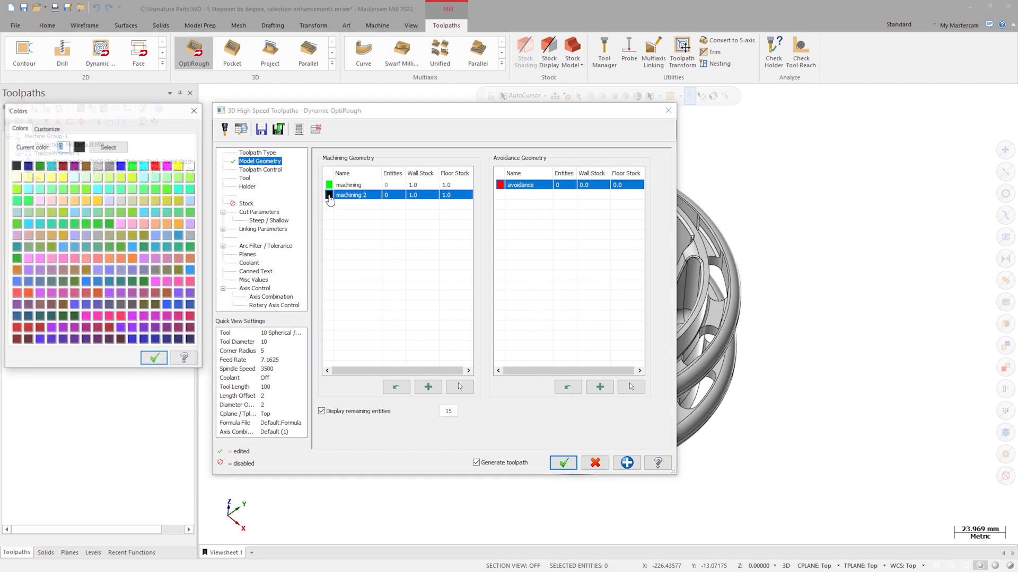
pyautogui.click(182, 166)
pyautogui.click(155, 360)
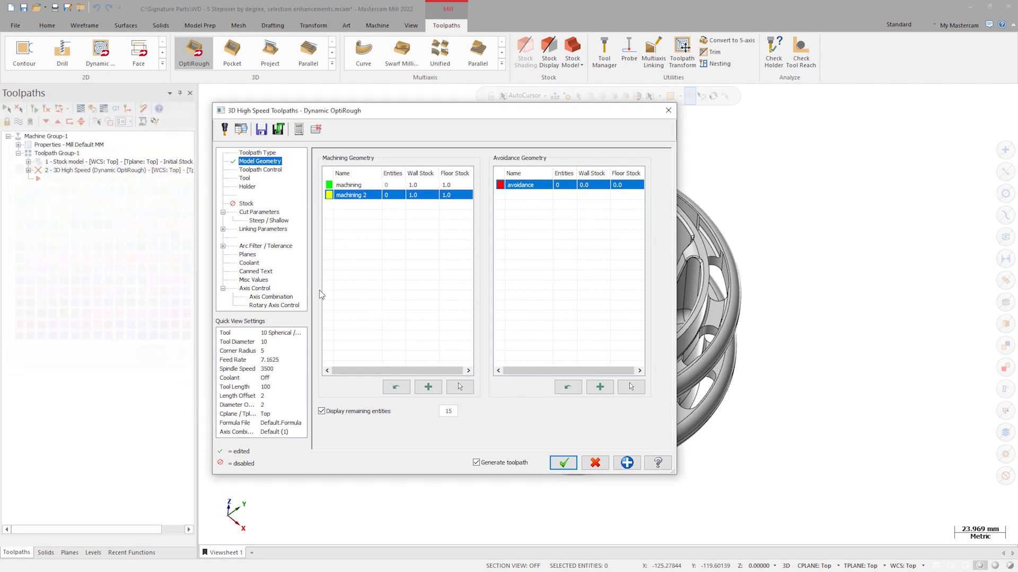
# Set the wall stock and floor stock of the machining 2 group to 0.5.
pyautogui.click(421, 195)
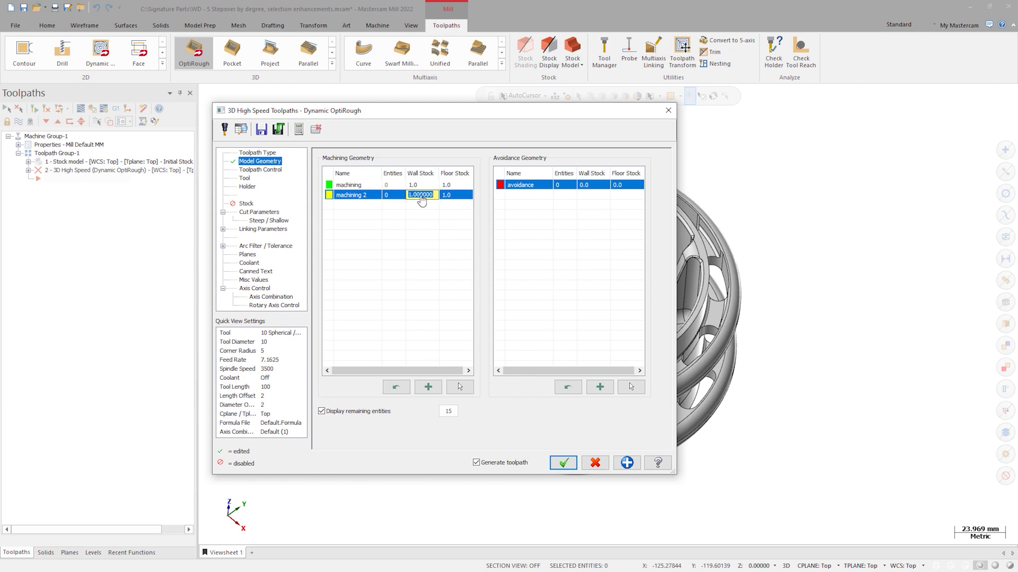
pyautogui.write('0.5')
pyautogui.press('Return')
pyautogui.rightClick(353, 199)
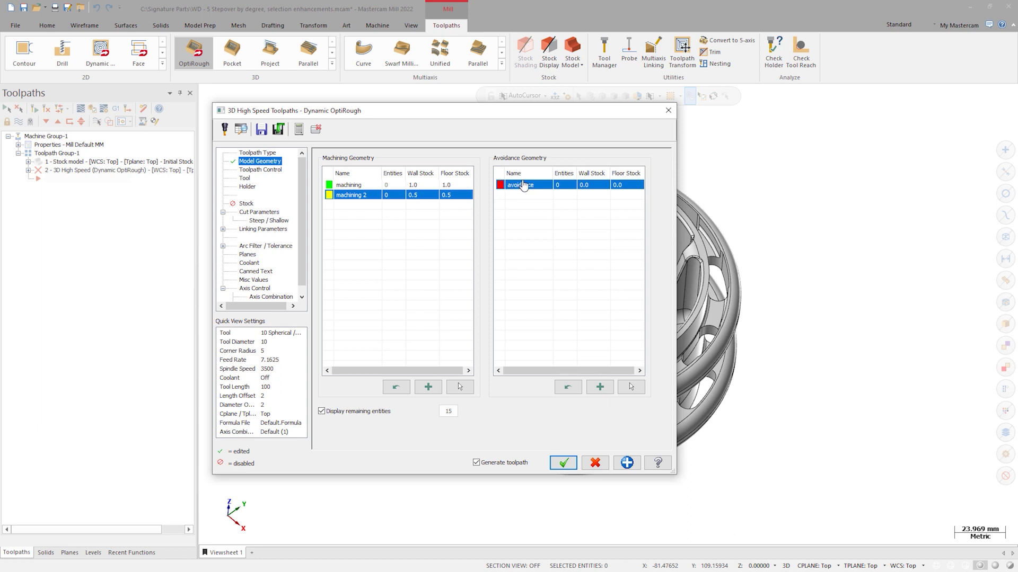
pyautogui.rightClick(523, 186)
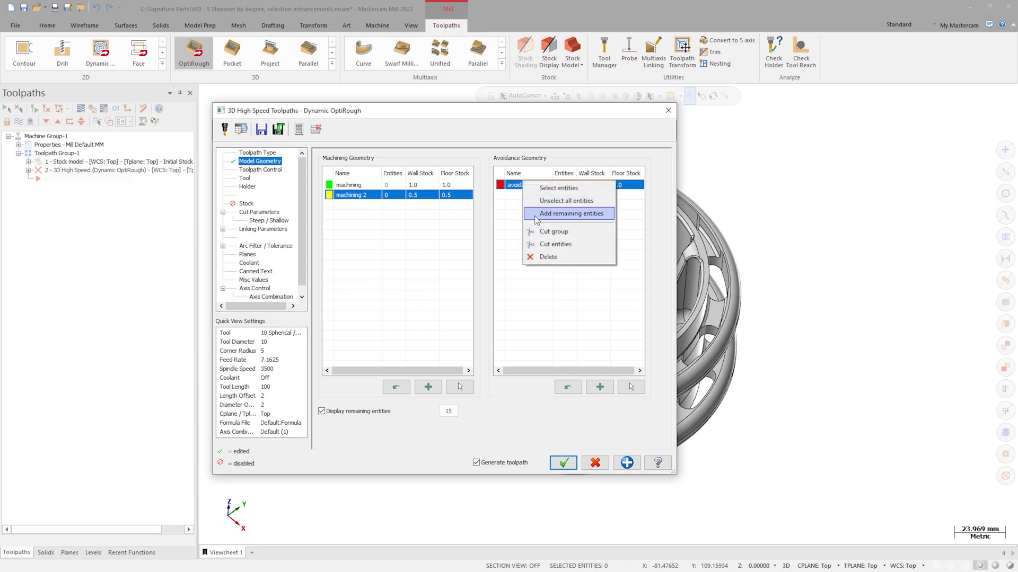
pyautogui.click(438, 244)
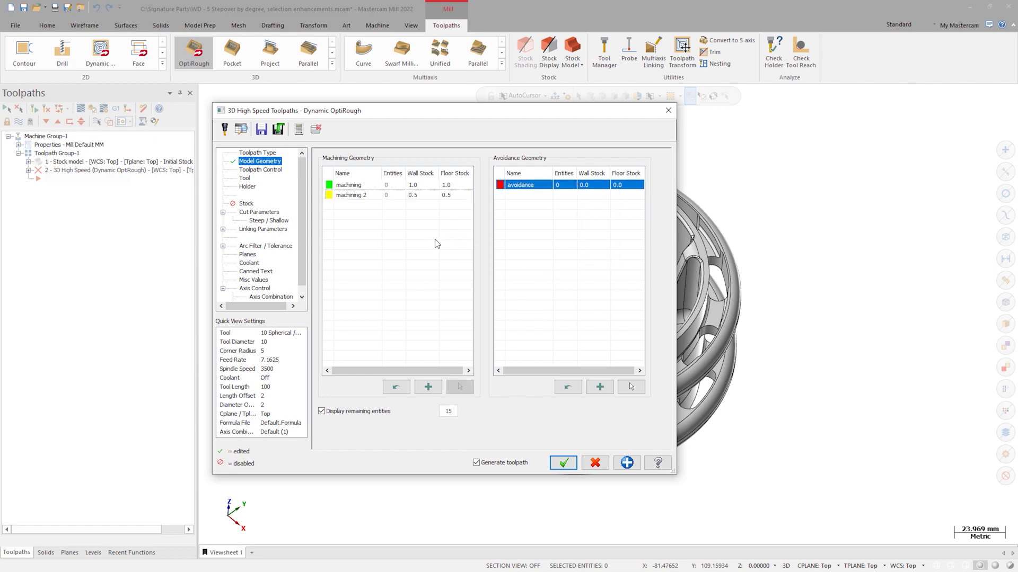
# Assign one wheel pocket's back wall, its lower fillet and its floor to the first machining group.
pyautogui.click(351, 186)
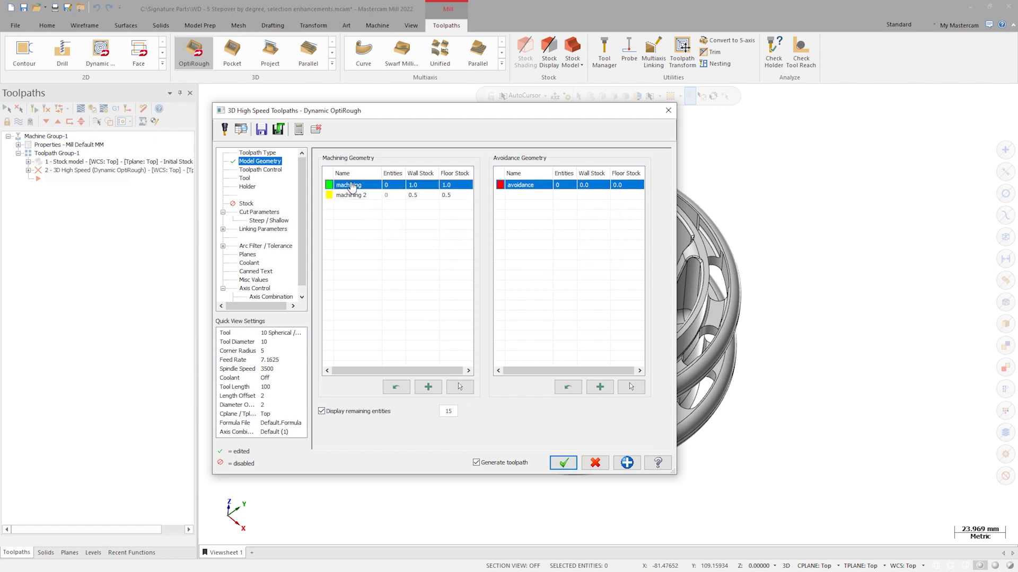
pyautogui.rightClick(351, 186)
pyautogui.click(386, 190)
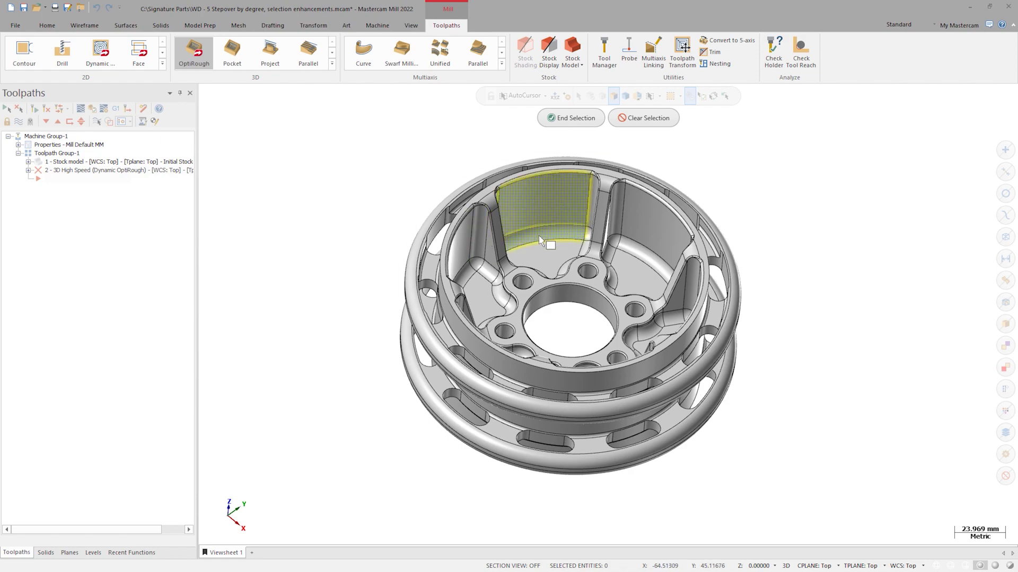
pyautogui.scroll(1, 543, 250)
pyautogui.scroll(8, 542, 250)
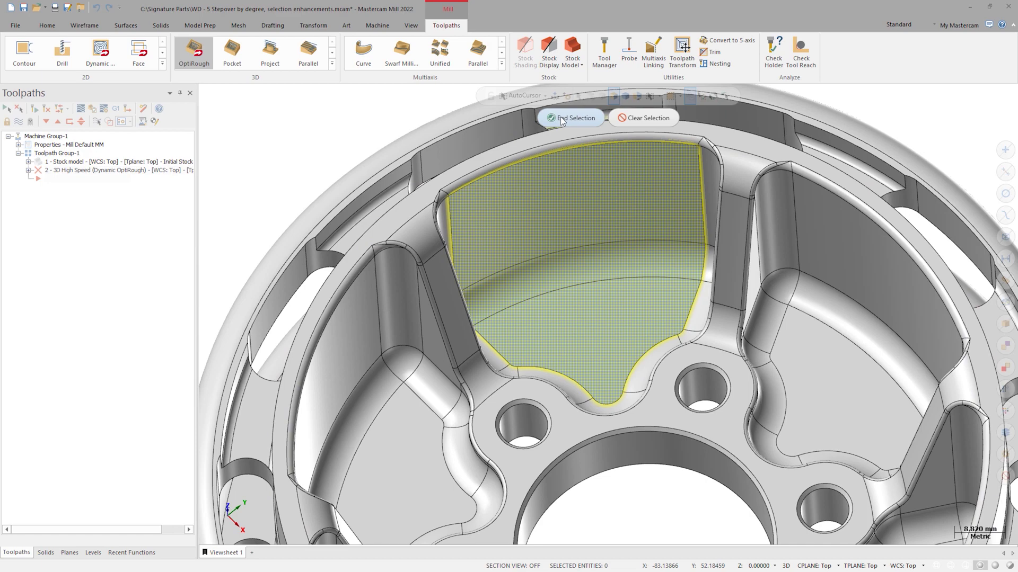
pyautogui.click(561, 118)
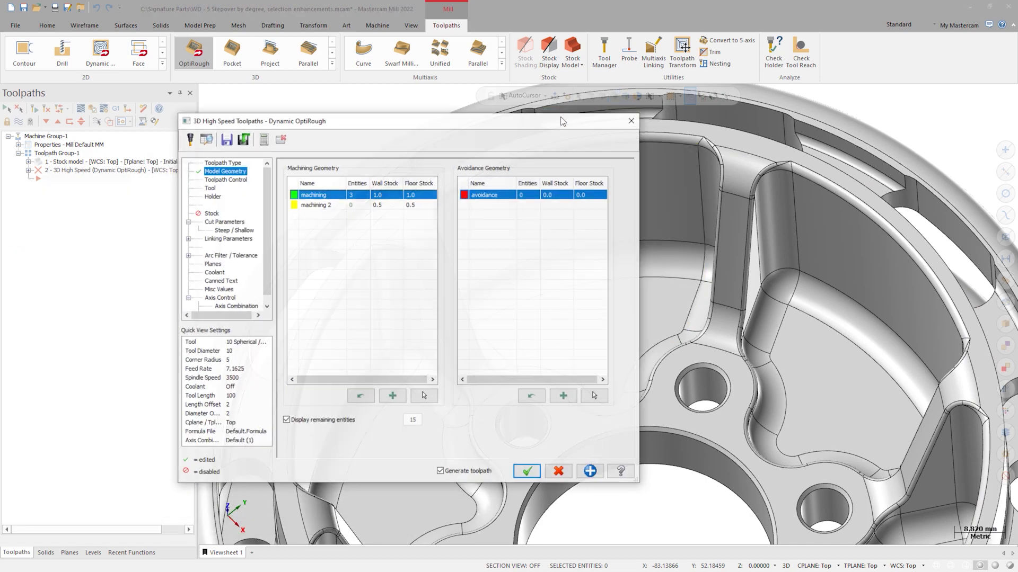
# Assign the same pocket's side walls and surrounding fillet faces to the machining 2 group.
pyautogui.rightClick(363, 195)
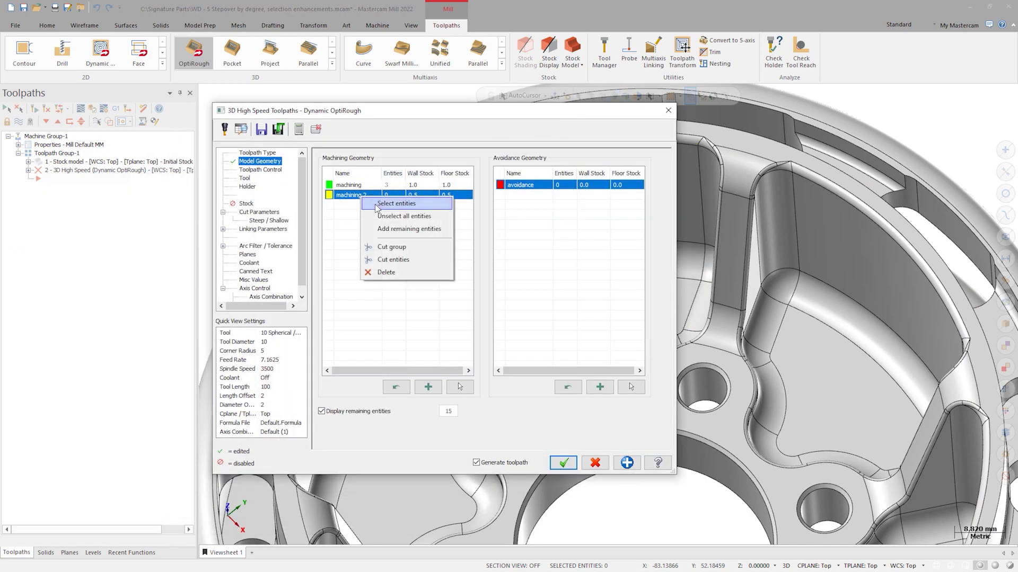
pyautogui.click(395, 203)
pyautogui.moveTo(452, 220); pyautogui.dragTo(450, 255, button='middle')
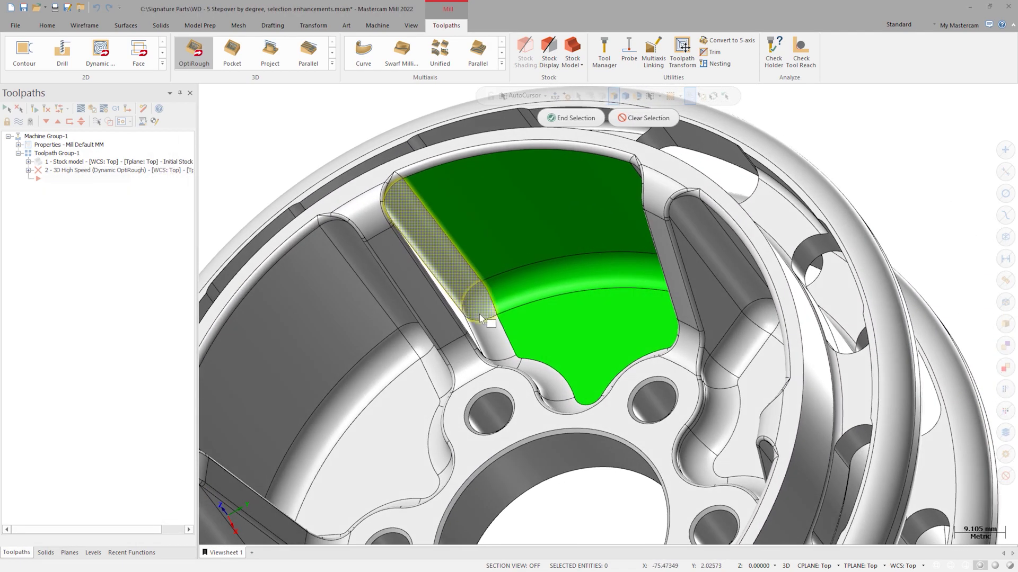
pyautogui.moveTo(502, 337); pyautogui.dragTo(529, 317, button='middle')
pyautogui.moveTo(587, 380); pyautogui.dragTo(736, 394, button='middle')
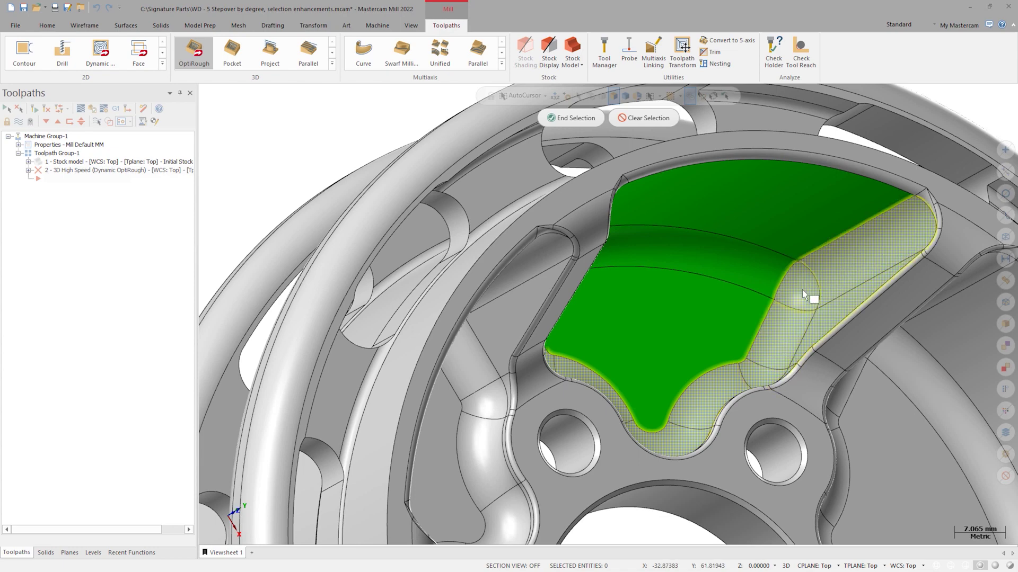
pyautogui.moveTo(803, 291); pyautogui.dragTo(564, 116, button='middle')
pyautogui.click(567, 118)
# Add all remaining entities of the wheel to the avoidance geometry group.
pyautogui.rightClick(528, 192)
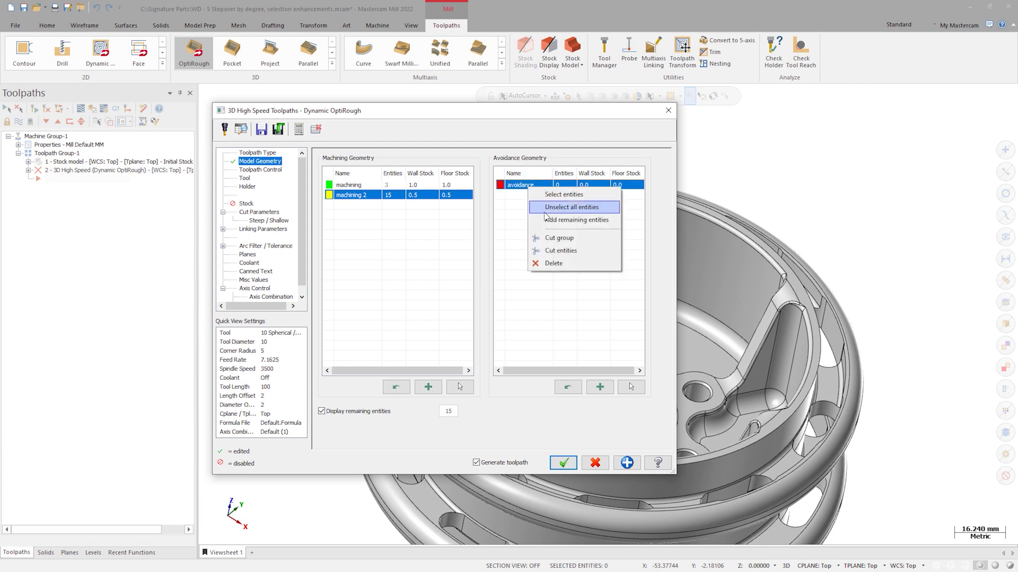
pyautogui.click(551, 222)
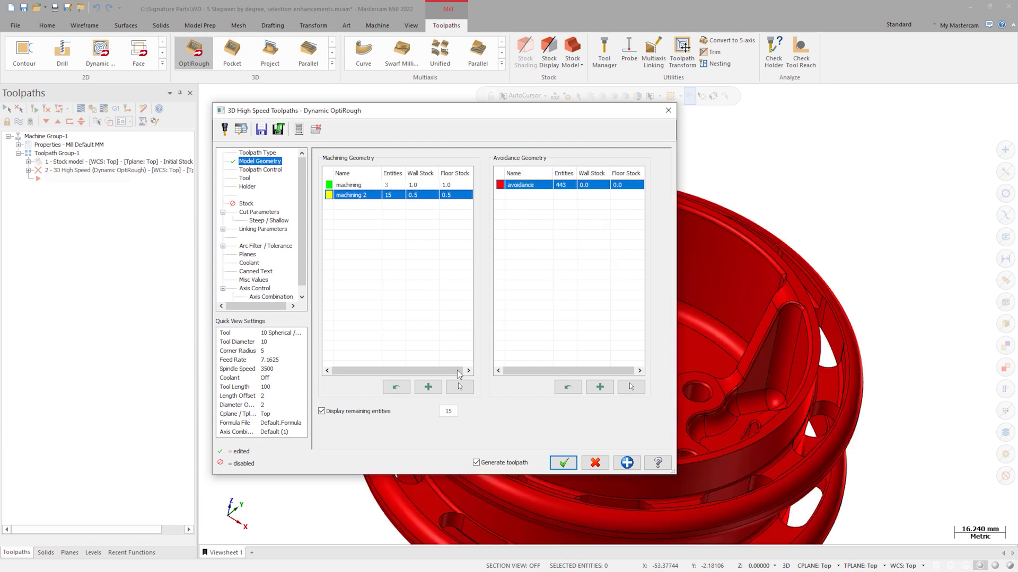
pyautogui.moveTo(474, 116); pyautogui.dragTo(353, 76)
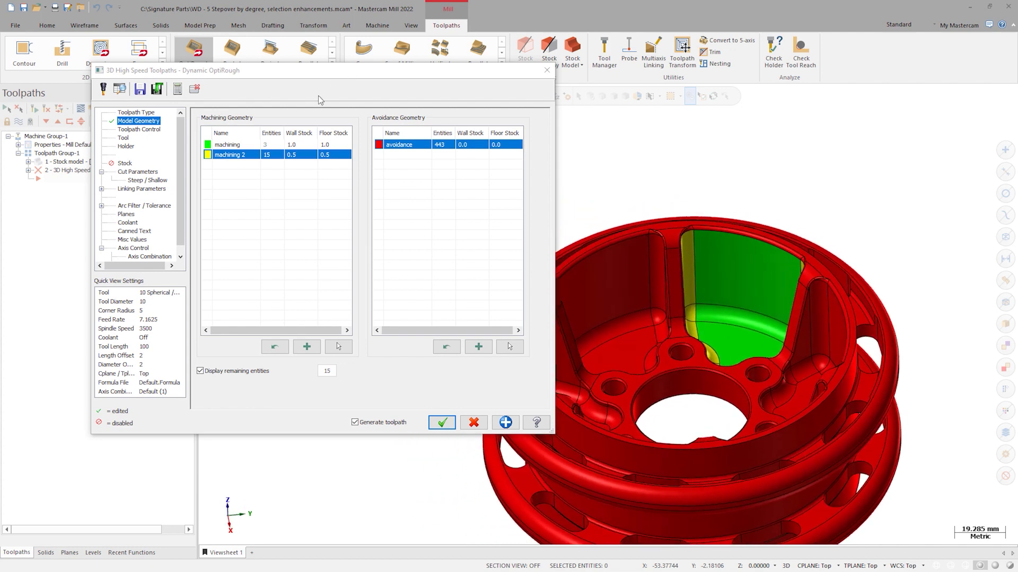
# Define the containment boundary by chaining the circular edge loop on the inner rim around the pockets.
pyautogui.click(148, 130)
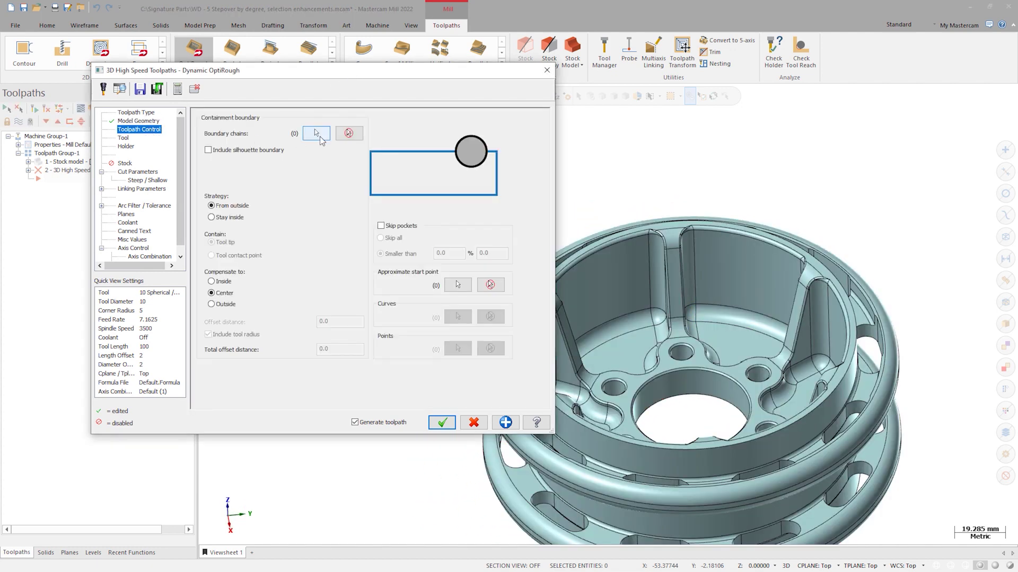
pyautogui.click(319, 137)
pyautogui.scroll(3, 614, 279)
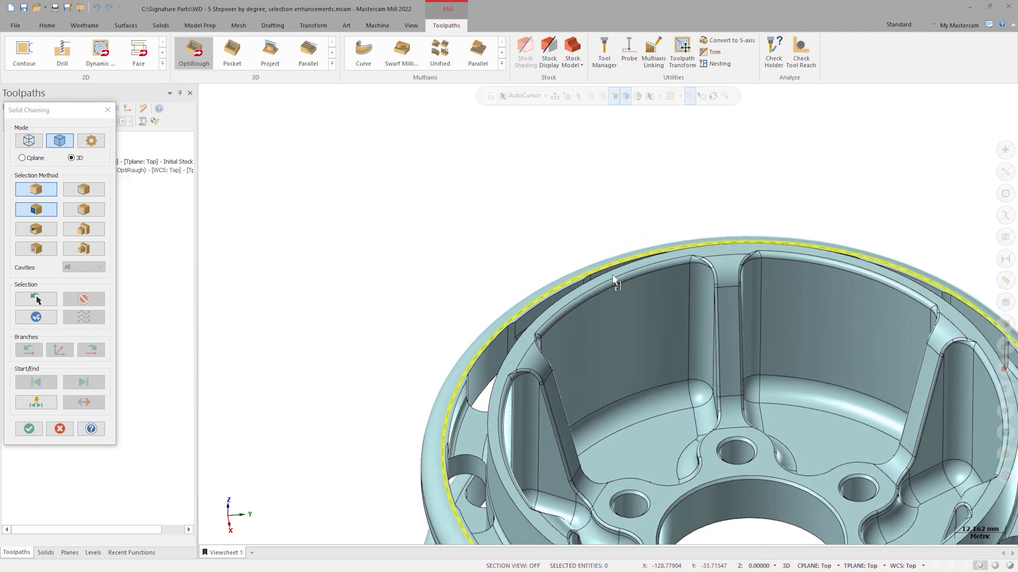
pyautogui.click(612, 273)
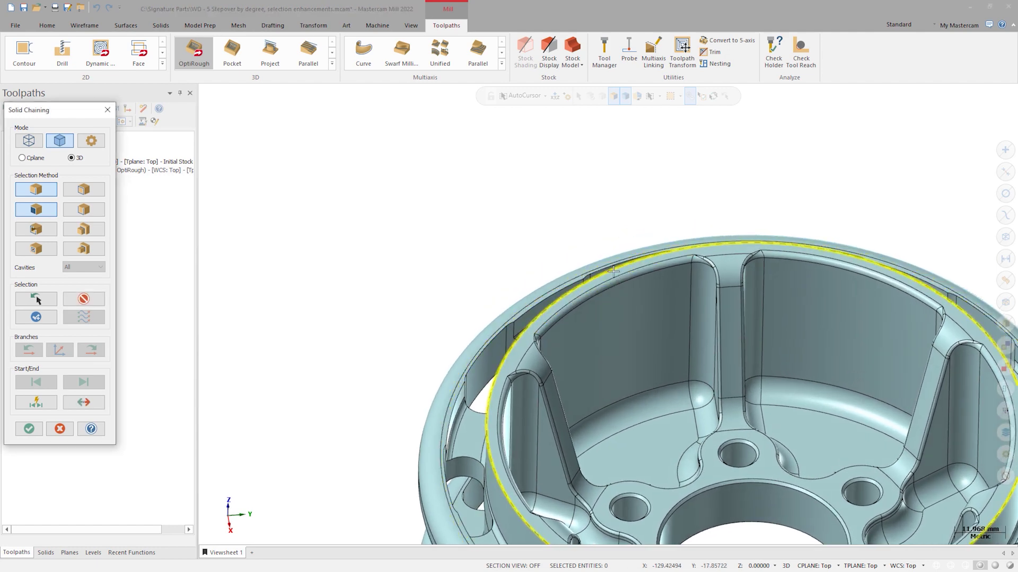
pyautogui.click(28, 429)
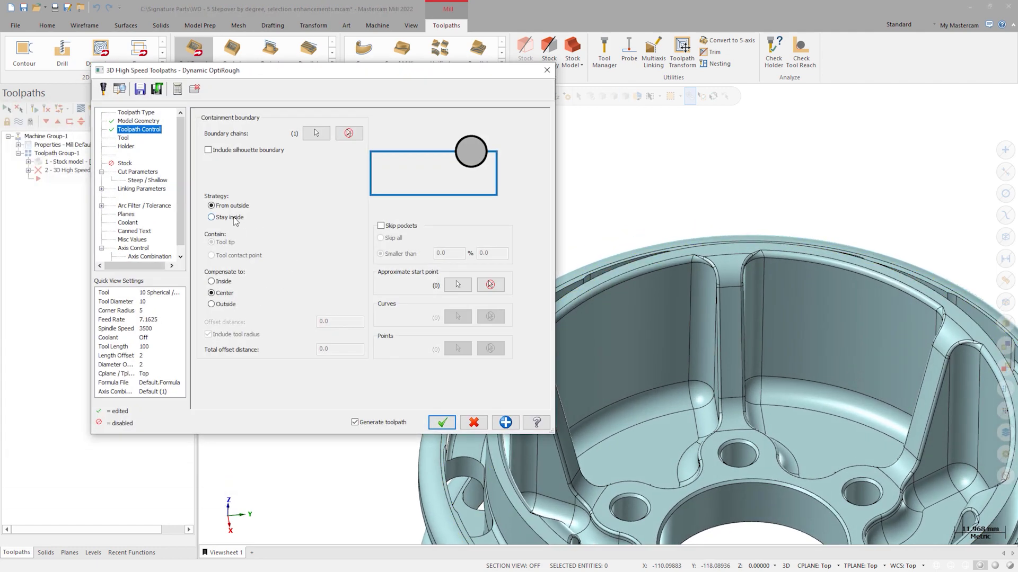
# Choose the 12 Flat Endmill and enable rest material computed from all previous operations.
pyautogui.click(123, 138)
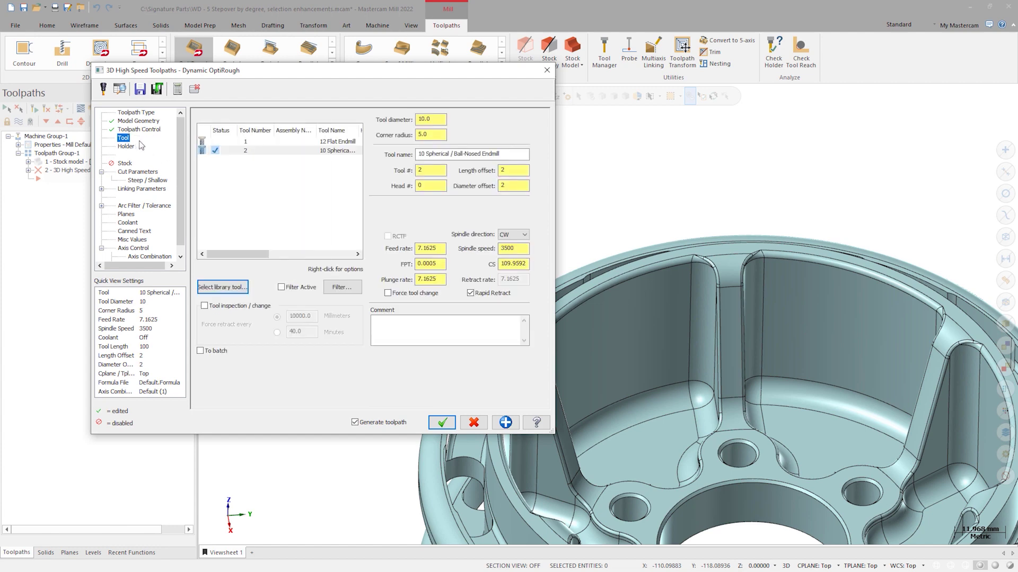
pyautogui.click(305, 142)
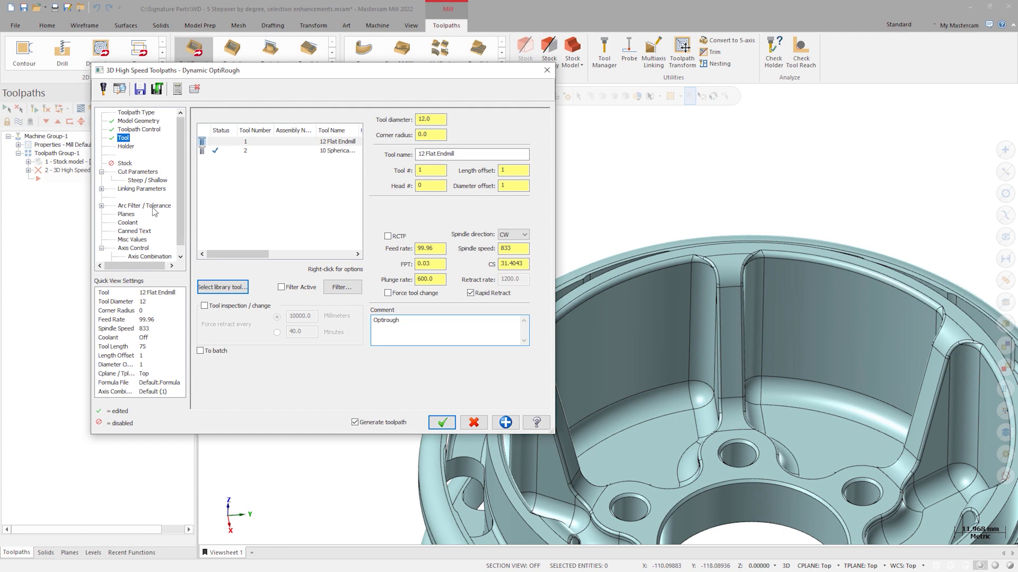
pyautogui.click(125, 164)
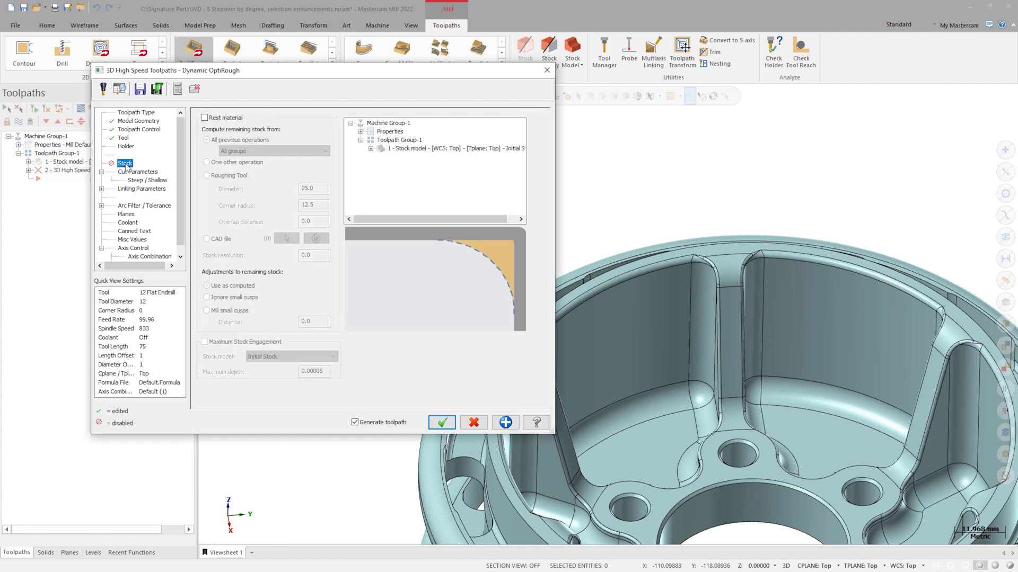
pyautogui.click(205, 118)
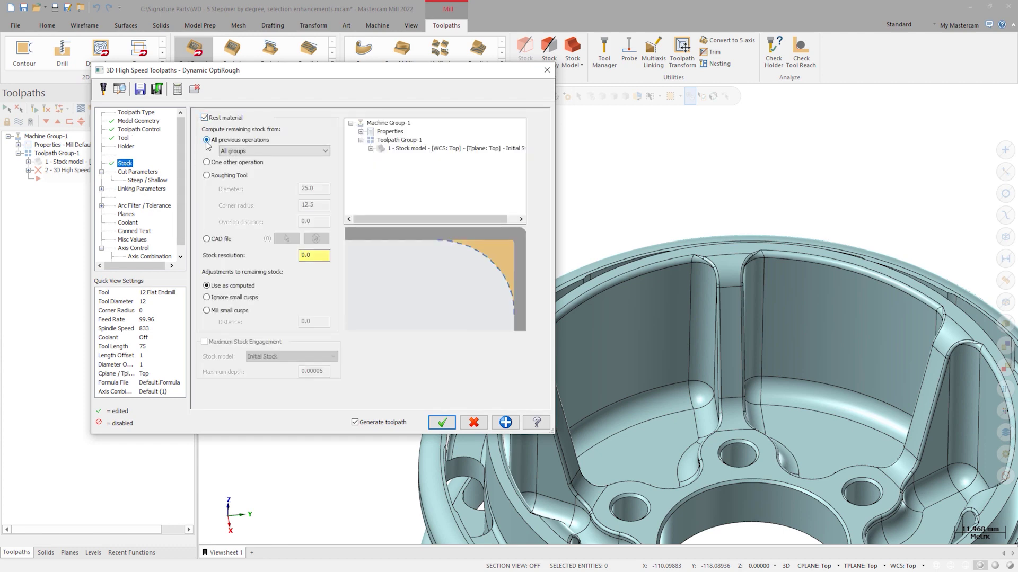
# Set the stepdown to 200% and enable stepup at 10% in the cut parameters.
pyautogui.click(146, 172)
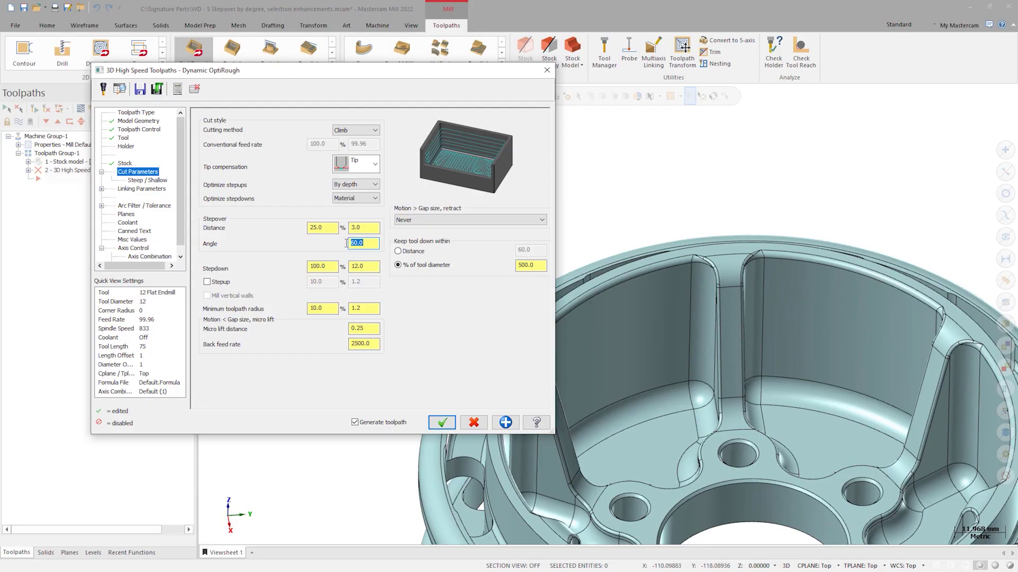
pyautogui.press('Tab')
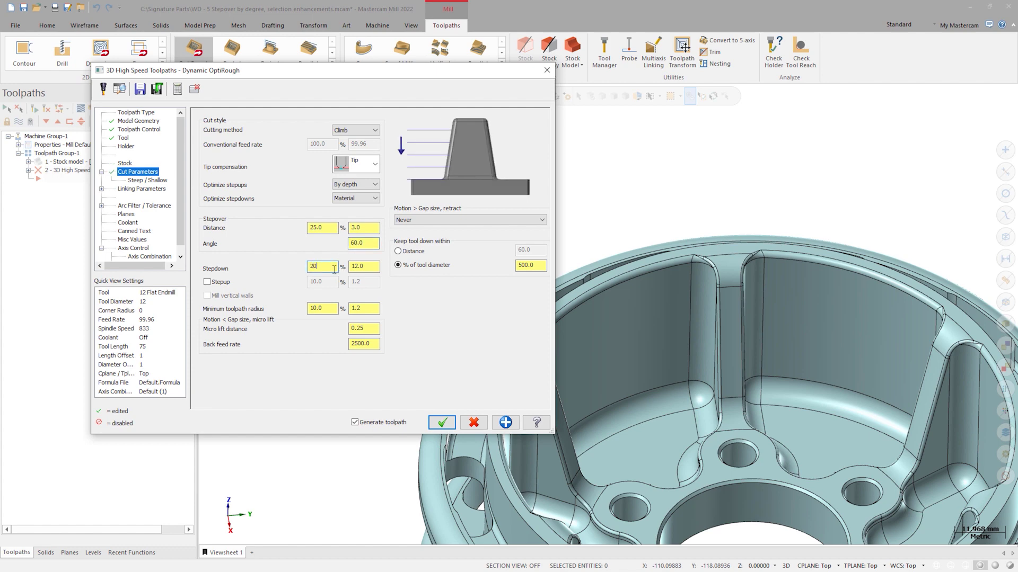
pyautogui.click(206, 282)
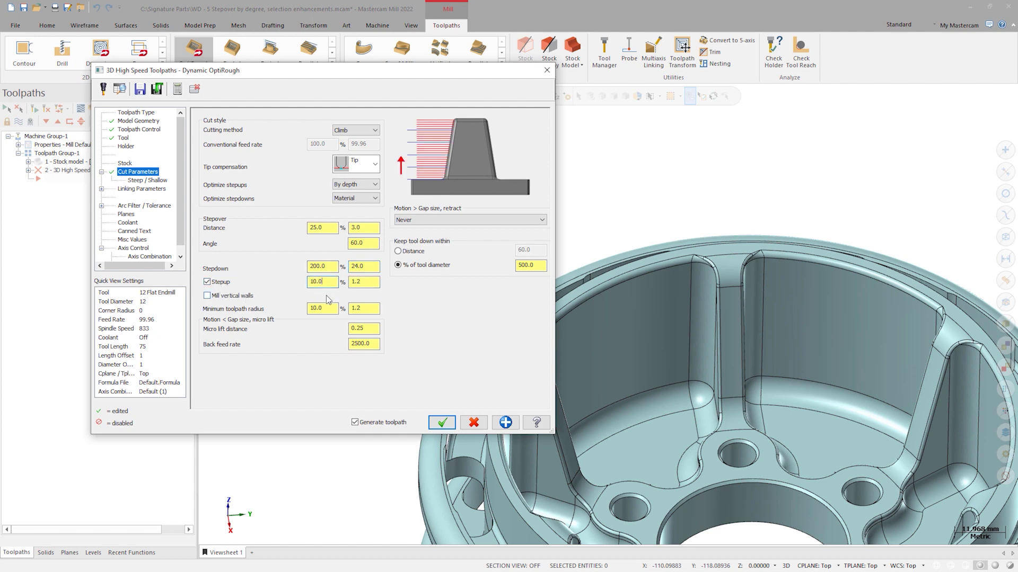
# Enable the maximum Z depth limit, take its value of 31.75 from the upper edge of a bolt hole, and generate the toolpath.
pyautogui.click(150, 181)
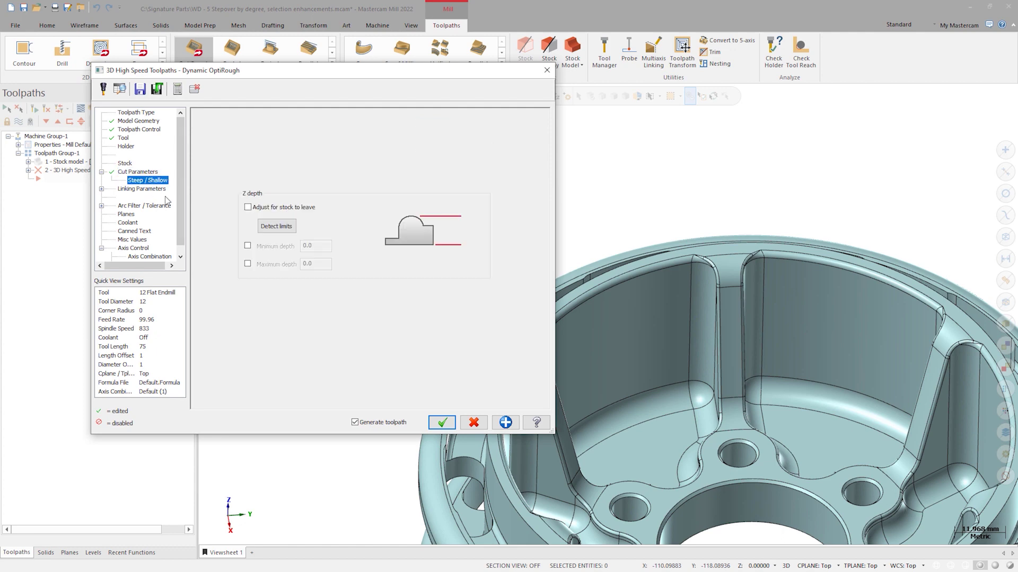
pyautogui.click(247, 264)
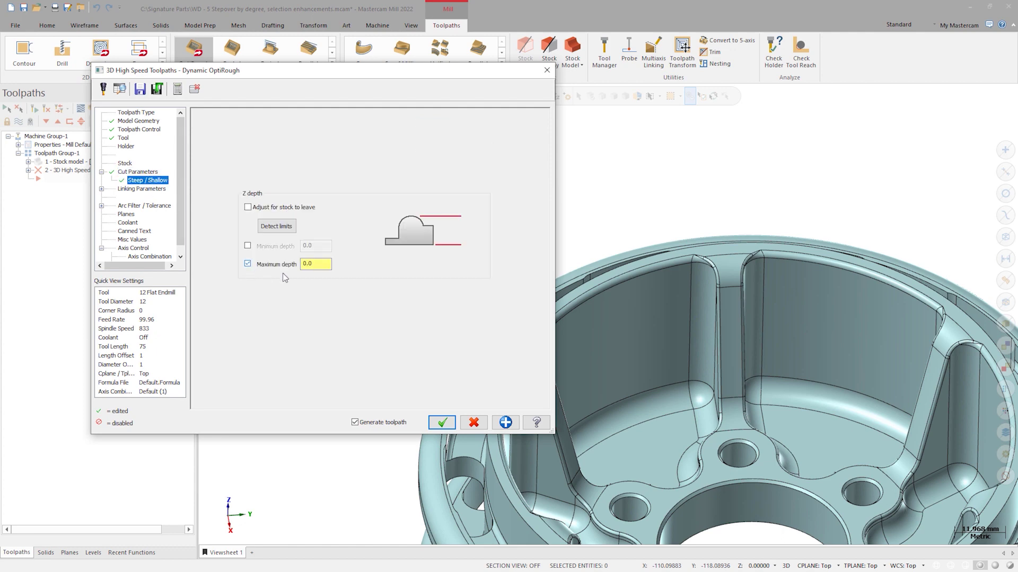
pyautogui.rightClick(323, 265)
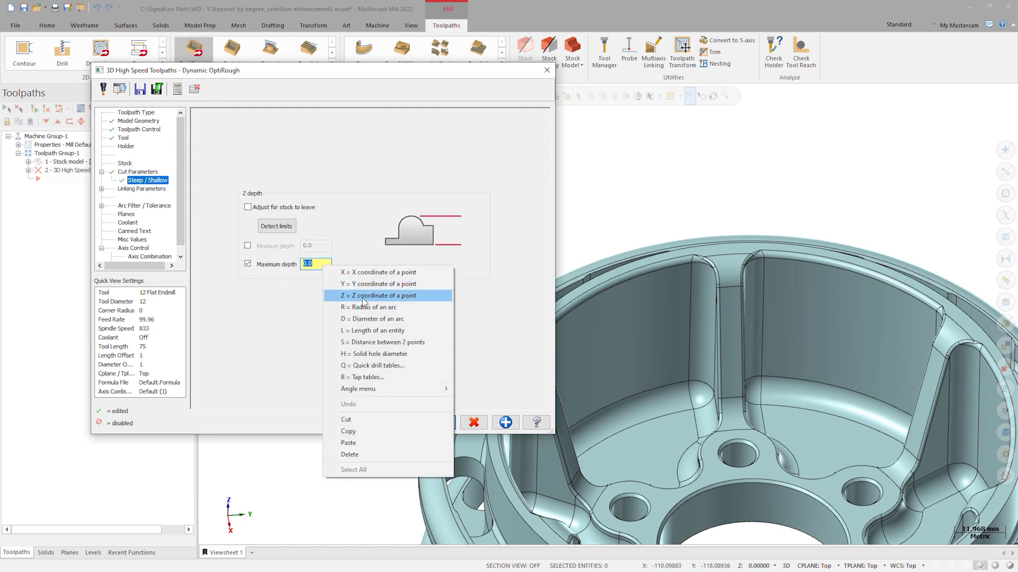
pyautogui.click(364, 297)
pyautogui.scroll(2, 731, 448)
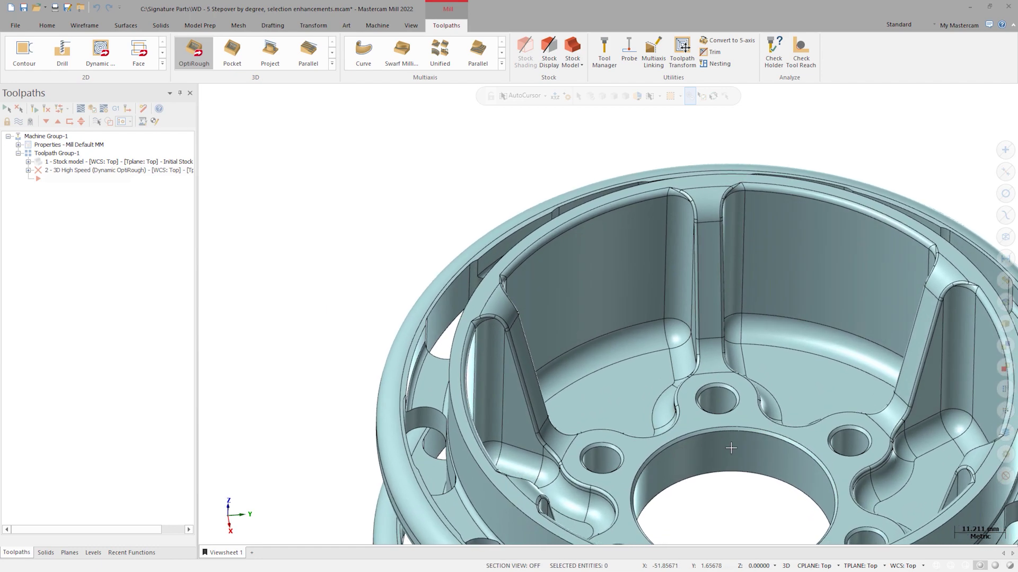
pyautogui.scroll(4, 731, 448)
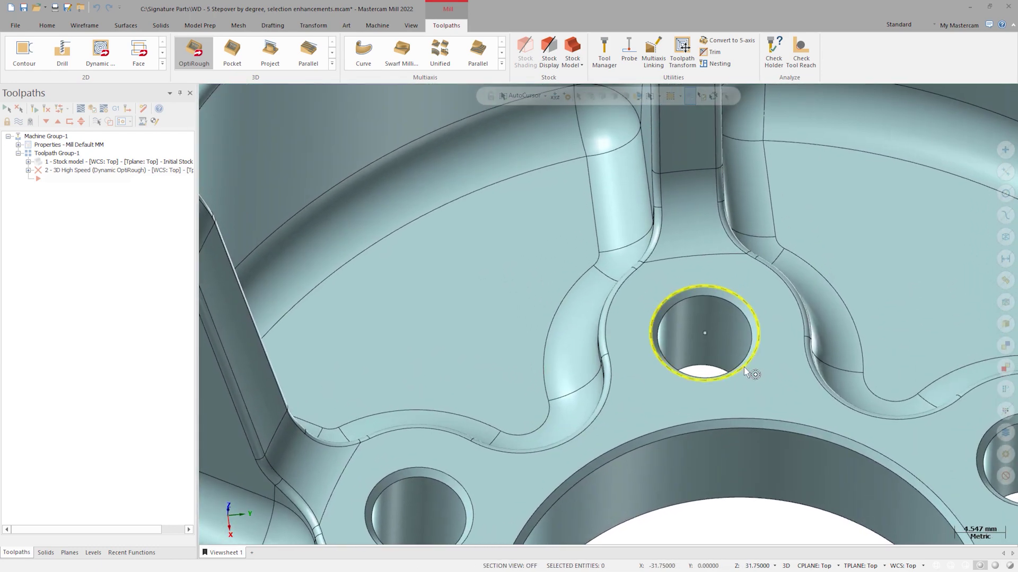
pyautogui.click(745, 370)
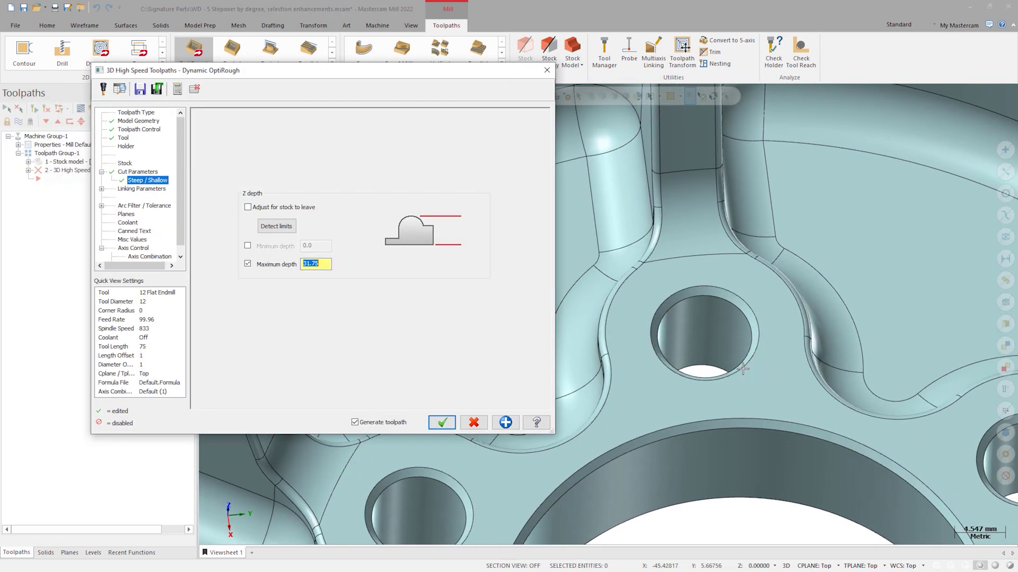
pyautogui.click(437, 417)
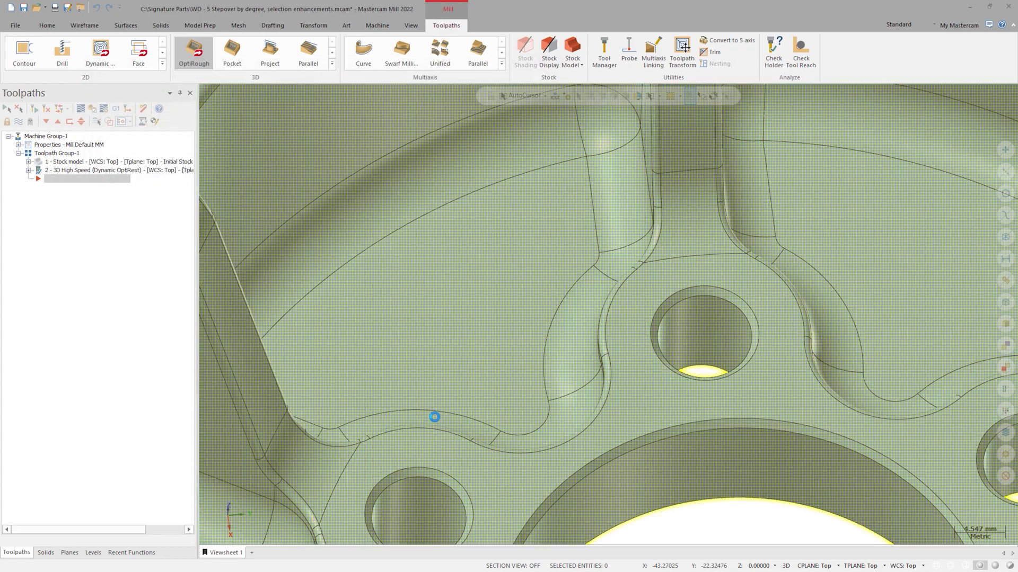
# Create a 3D High Speed Waterline toolpath without assigning any geometry and keep the operation.
pyautogui.hotkey('alt', 'F1')
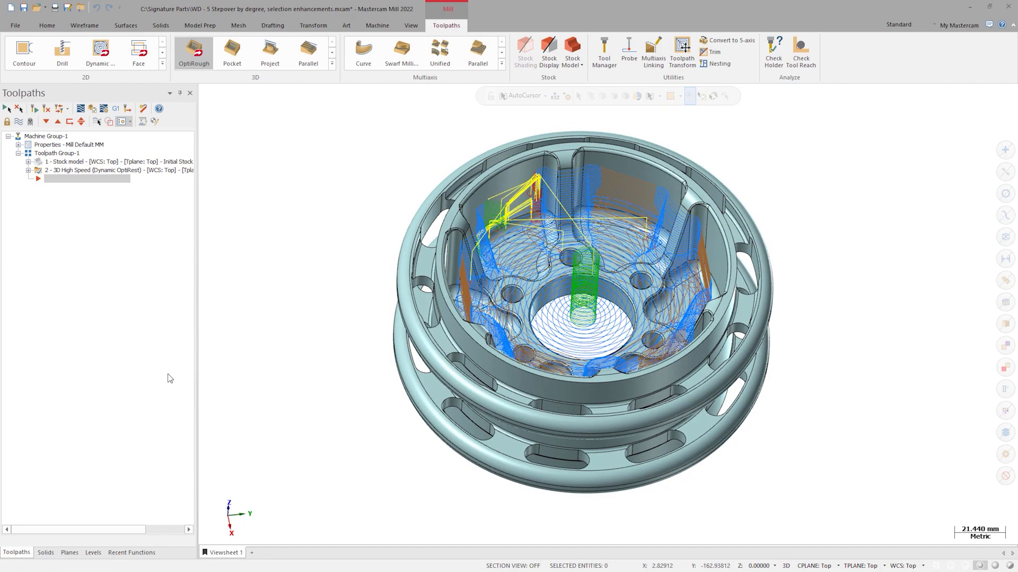
pyautogui.hotkey('alt', '1')
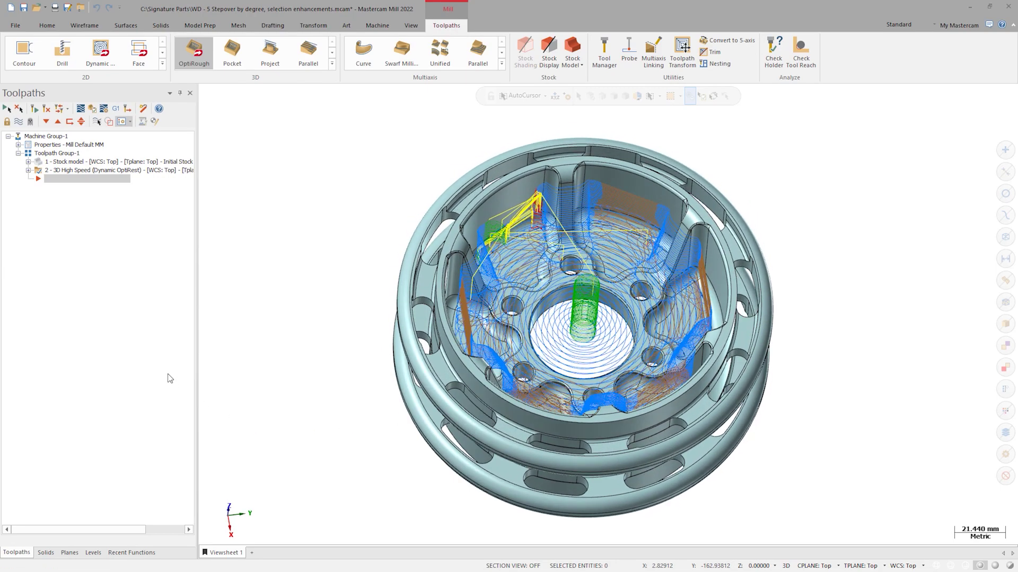
pyautogui.hotkey('alt', '7')
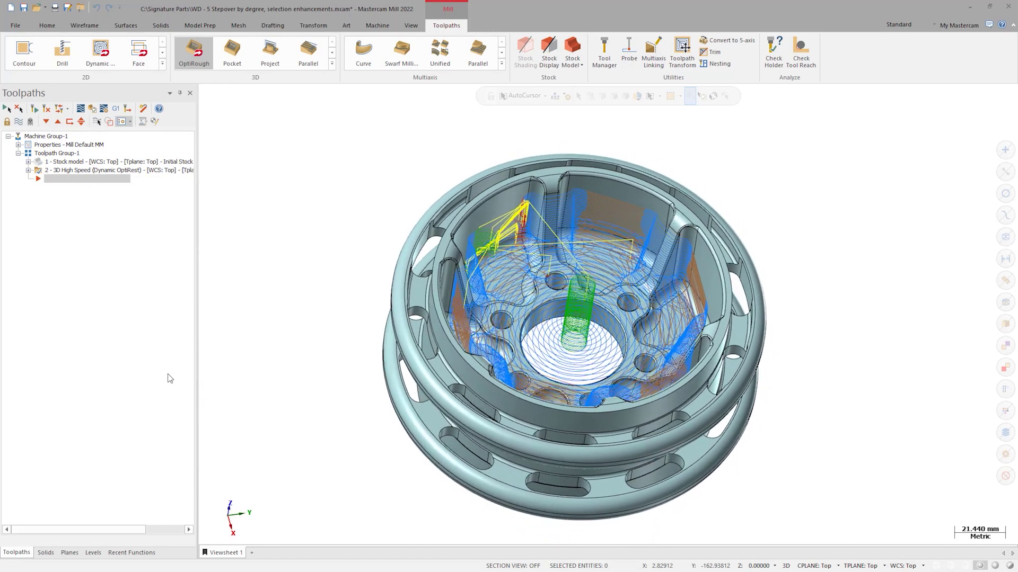
pyautogui.click(332, 64)
pyautogui.click(195, 137)
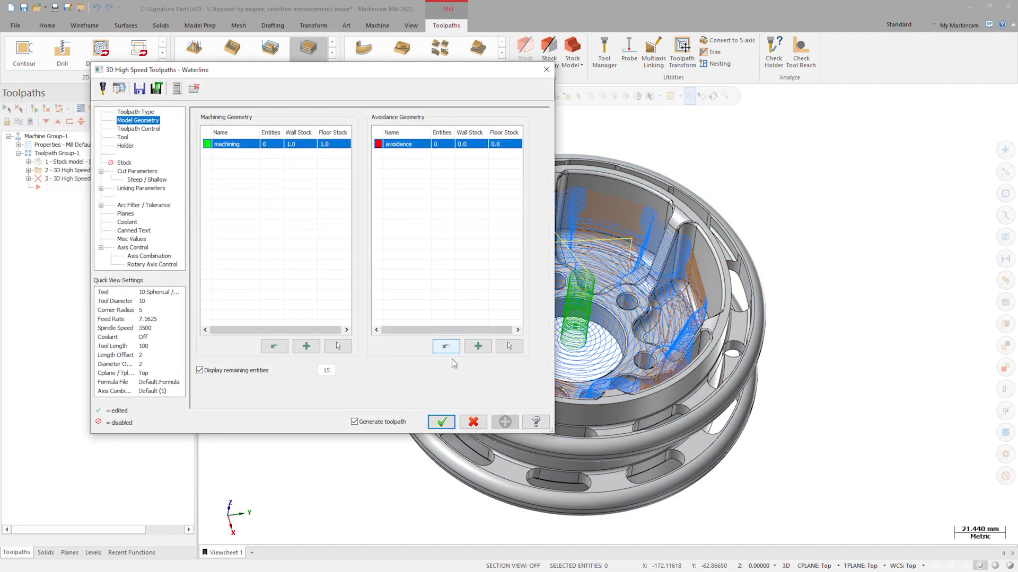
pyautogui.click(474, 422)
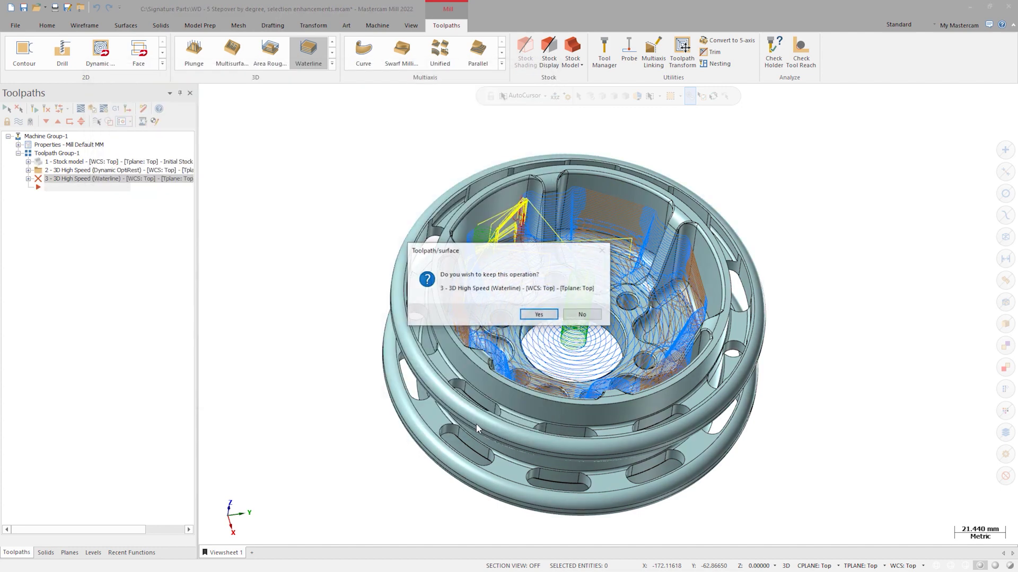
pyautogui.click(539, 314)
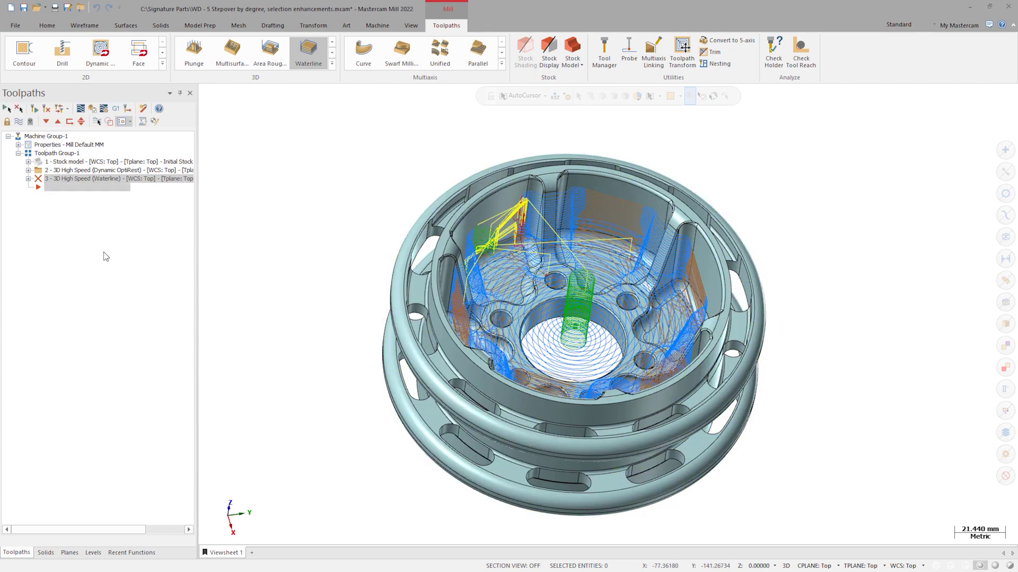
# Try to replace the Waterline operation's geometry with the Dynamic OptiRest operation's geometry and stock to leave values for all selected operations.
pyautogui.click(29, 178)
pyautogui.click(29, 170)
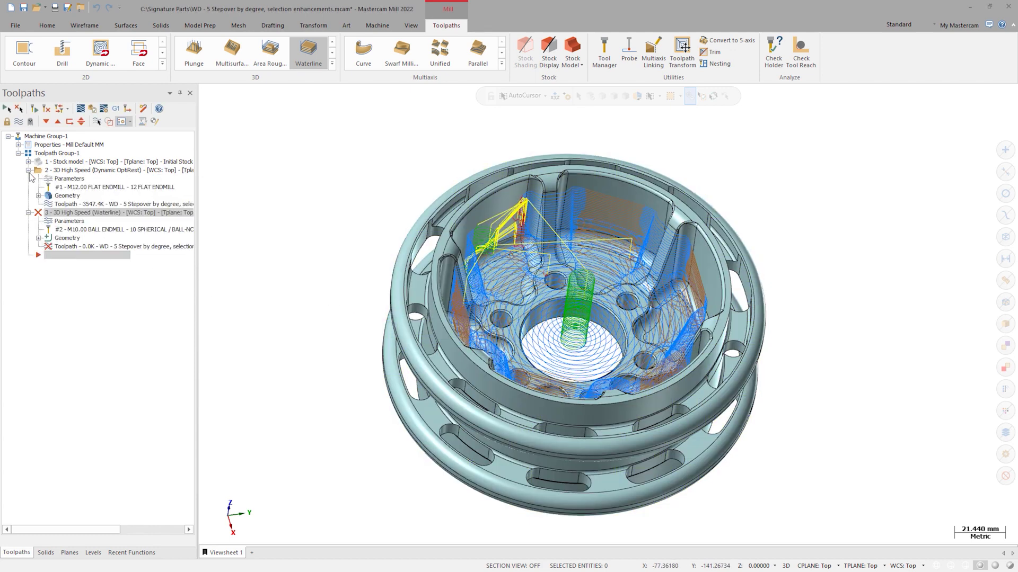
pyautogui.moveTo(63, 198); pyautogui.dragTo(59, 239)
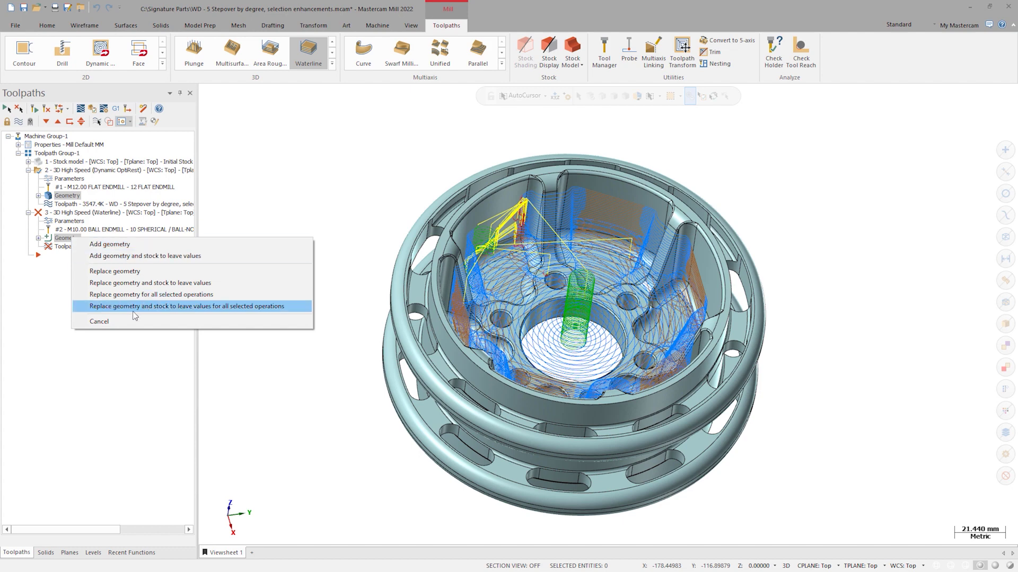
pyautogui.click(136, 307)
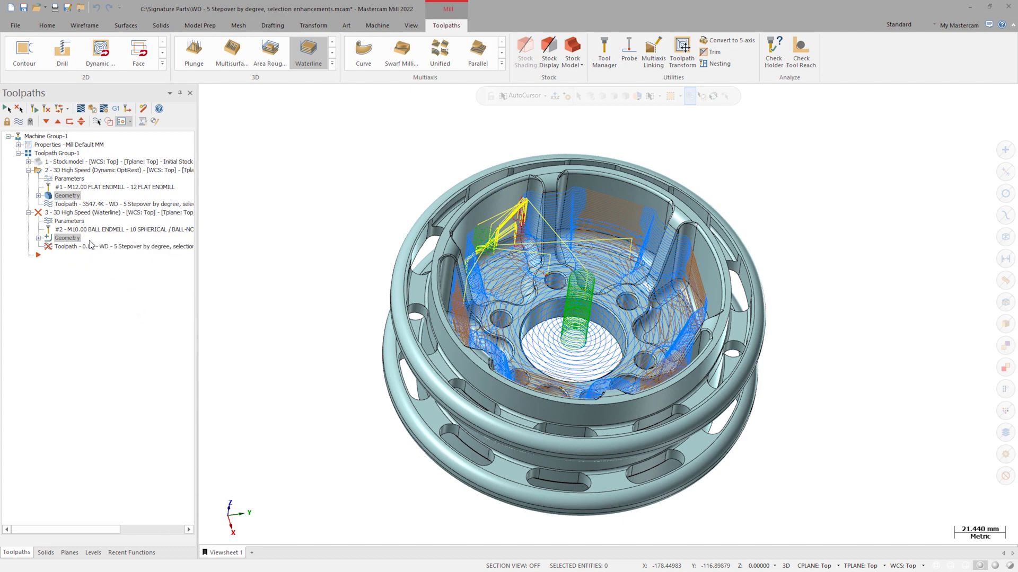
# Assign the 10 Spherical / Ball-Nosed Endmill to the Waterline operation and accept its parameters.
pyautogui.click(71, 222)
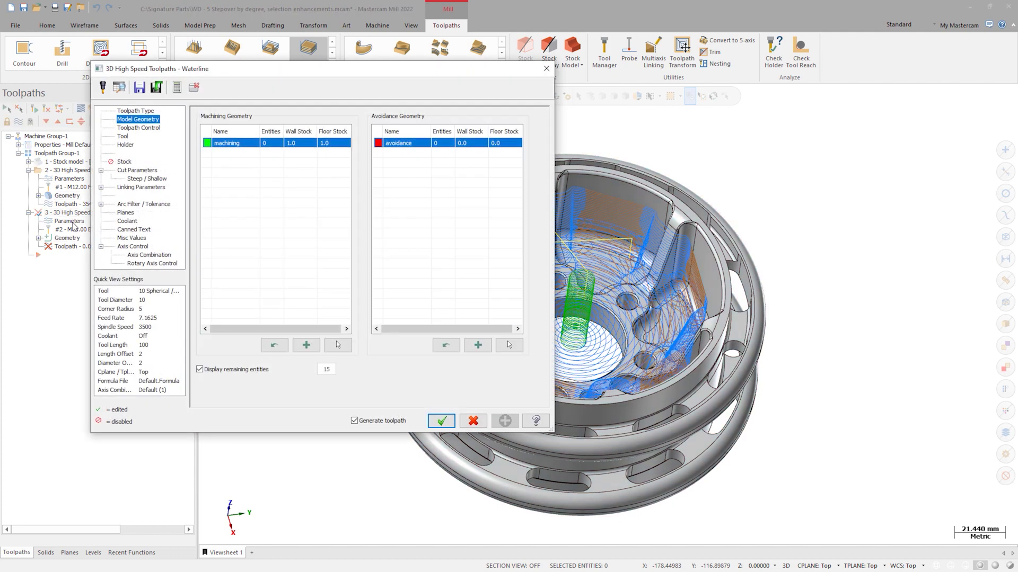
pyautogui.click(122, 137)
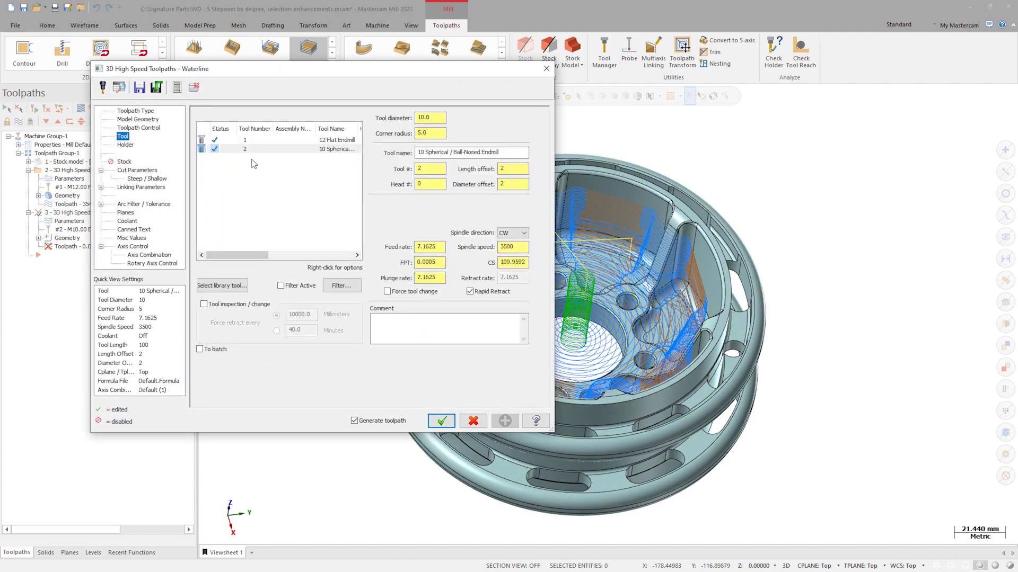
pyautogui.click(264, 150)
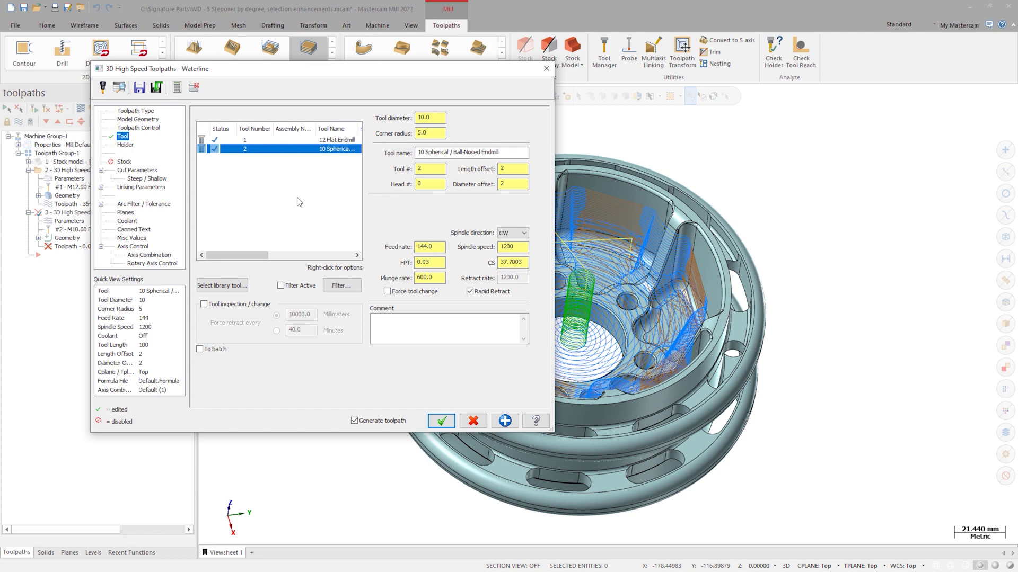
pyautogui.click(440, 421)
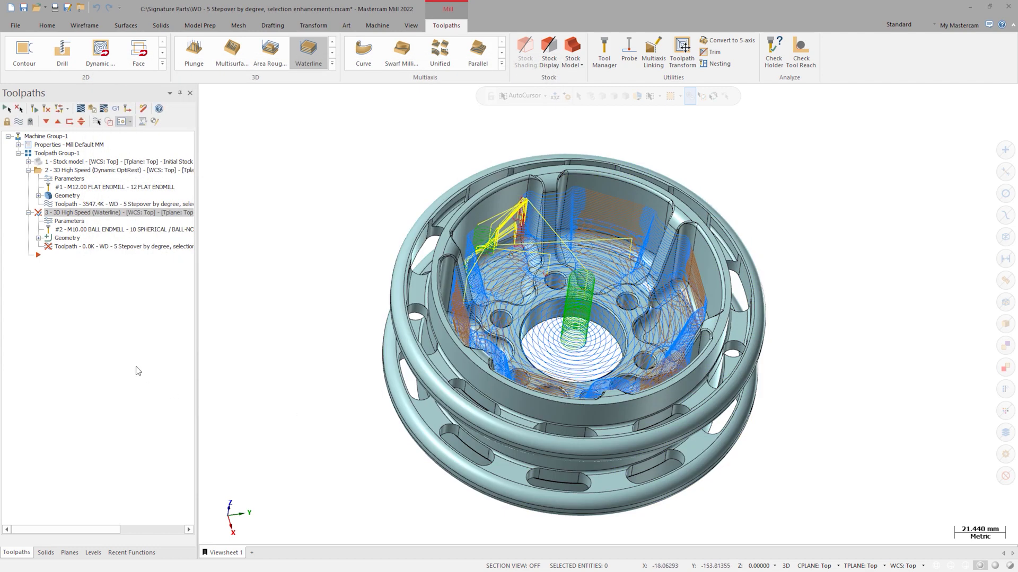